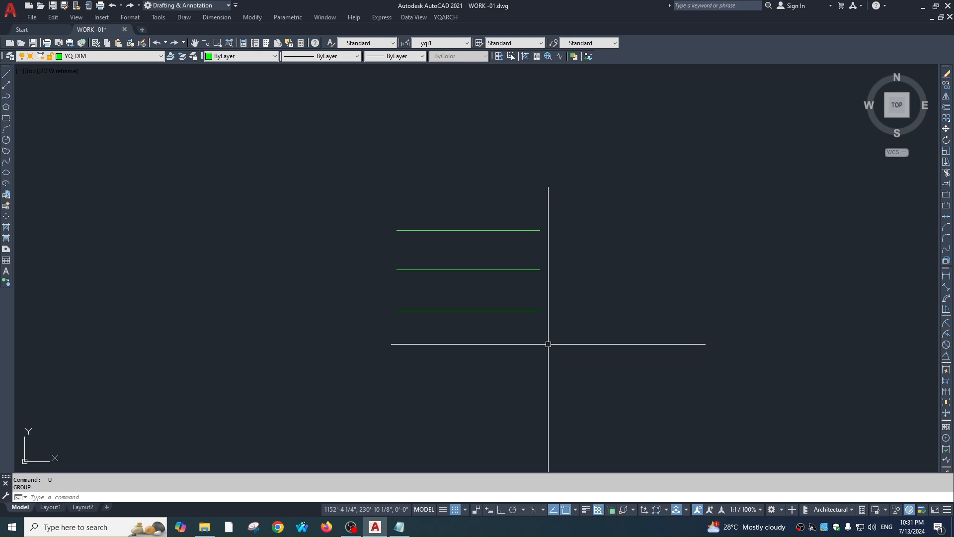
Convert the three horizontal lines into arcs with XXA, bowing the upper two upward and the lowest one downward.
type("XXA")
key("Return")
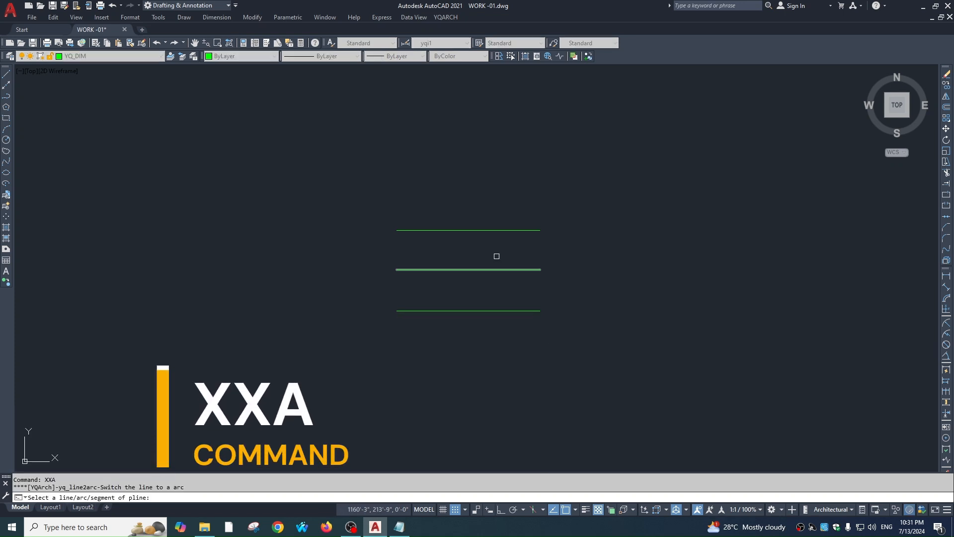
left_click(485, 230)
left_click(497, 194)
left_click(468, 269)
left_click(476, 252)
left_click(472, 310)
left_click(465, 349)
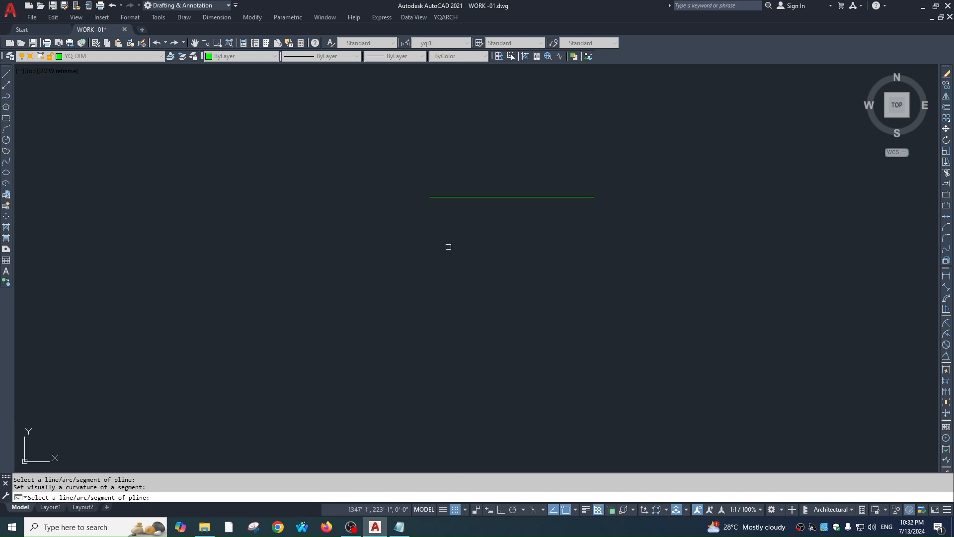
Give the single line above a uniform width with XXW, using a start width of 2 and an end width of 2.
middle_click_drag(553, 218, 467, 293)
scroll(438, 249, "up", 2)
scroll(467, 293, "up", 2)
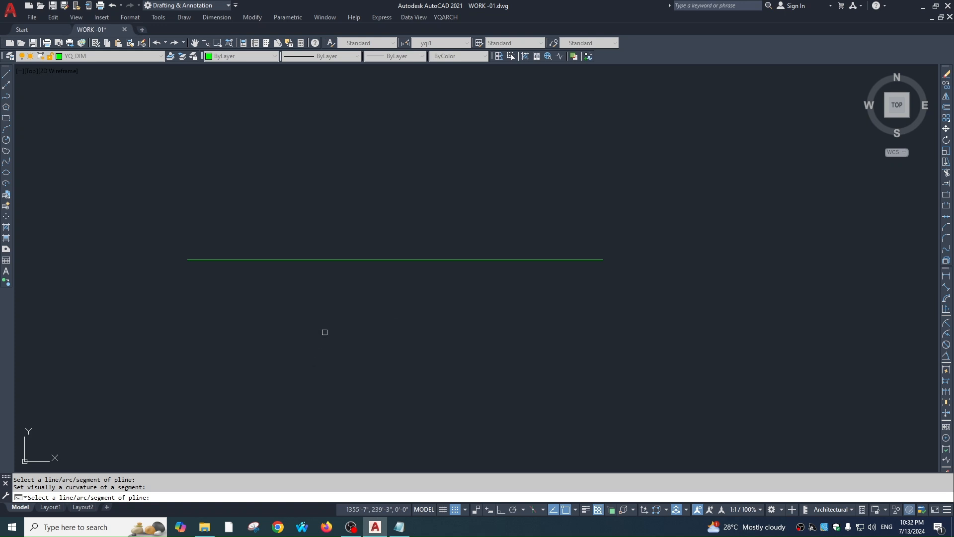
key("Return")
key("Escape")
type("xxw")
key("Return")
left_click(367, 259)
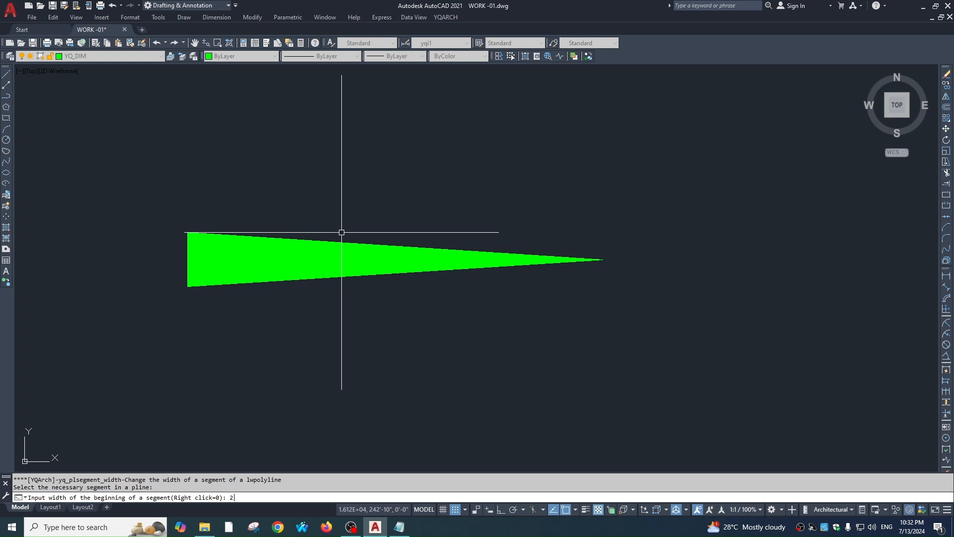
key("Return")
type("2")
key("Return")
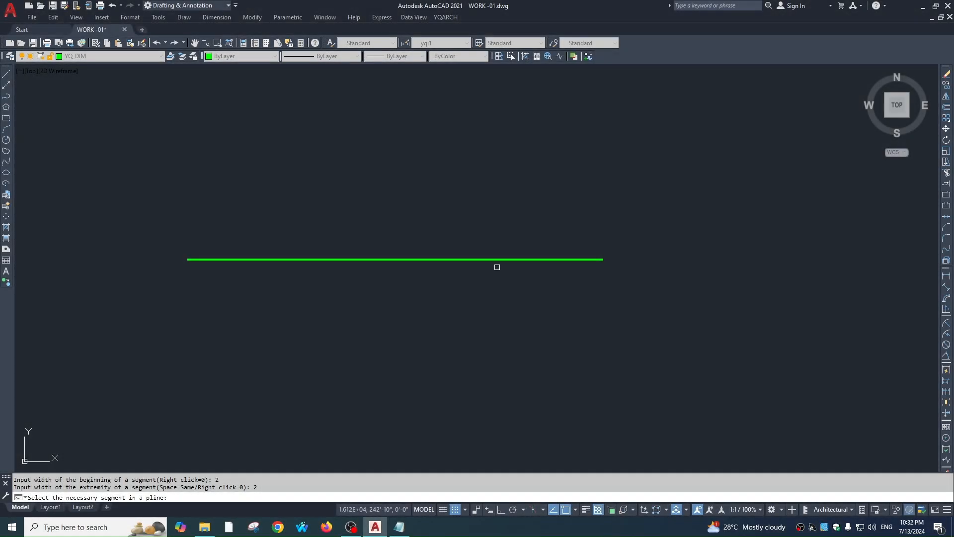
key("Escape")
Join the two parallel horizontal lines into one closed polyline with the XXC command.
scroll(487, 285, "down", 5)
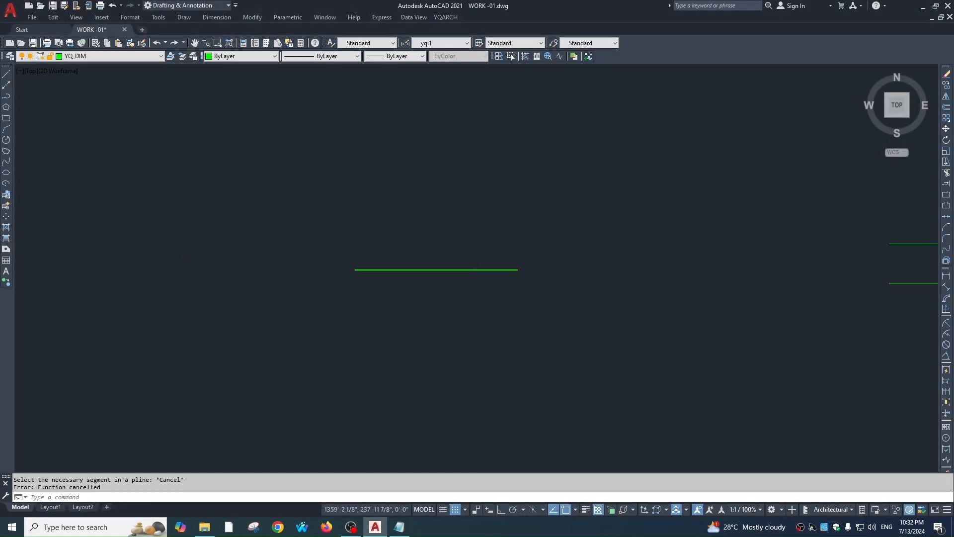
scroll(417, 252, "up", 8)
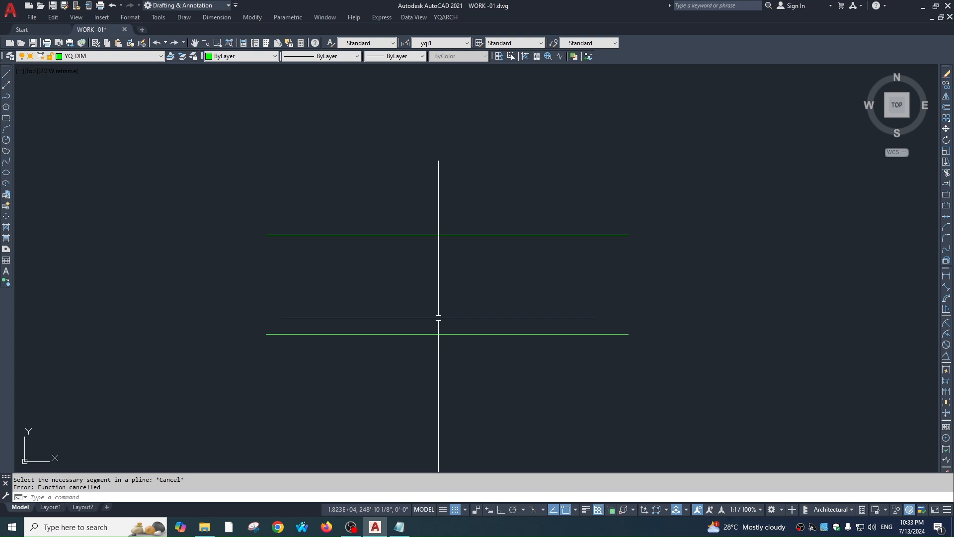
type("xxc")
key("Return")
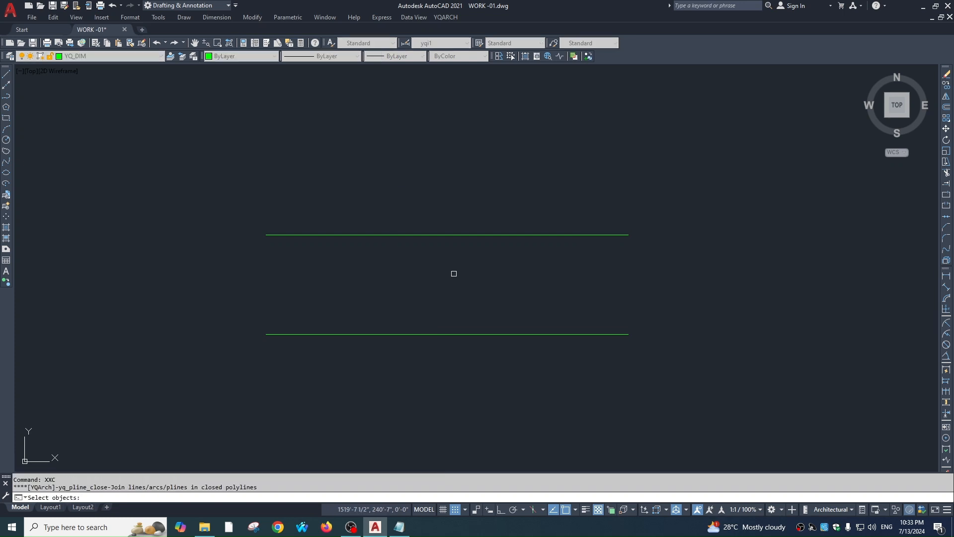
left_click(466, 207)
left_click(448, 373)
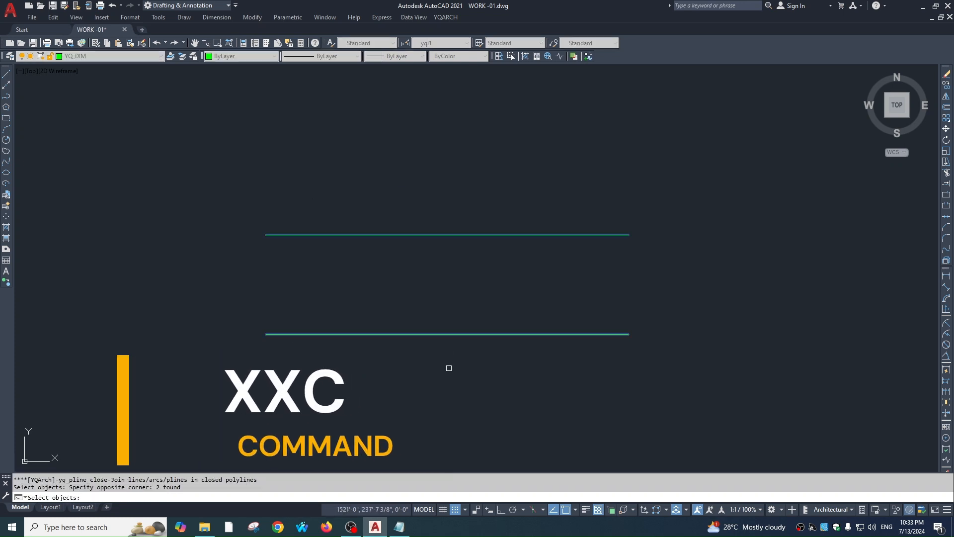
key("Return")
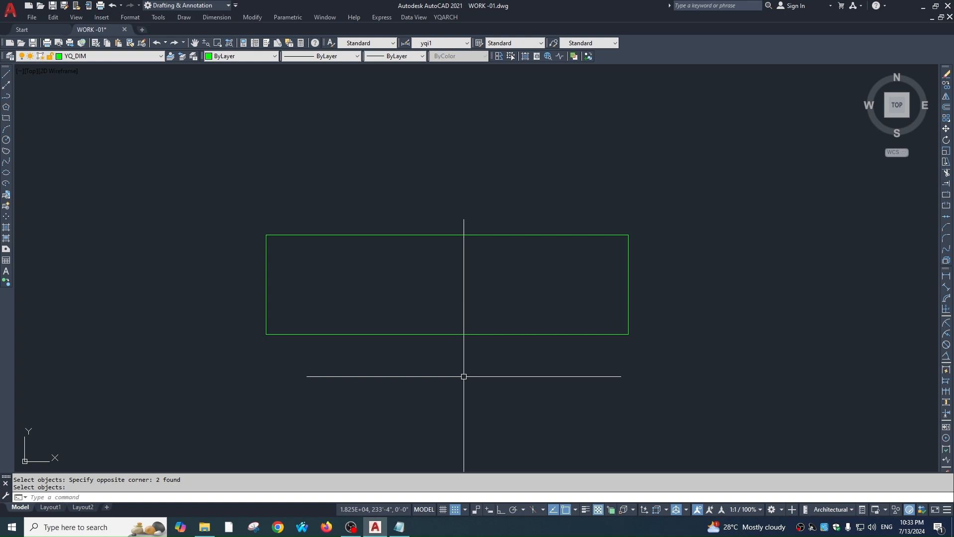
Generate an outline contour around the thick horizontal polyline with the XXF command.
middle_click_drag(512, 352, 1, 361)
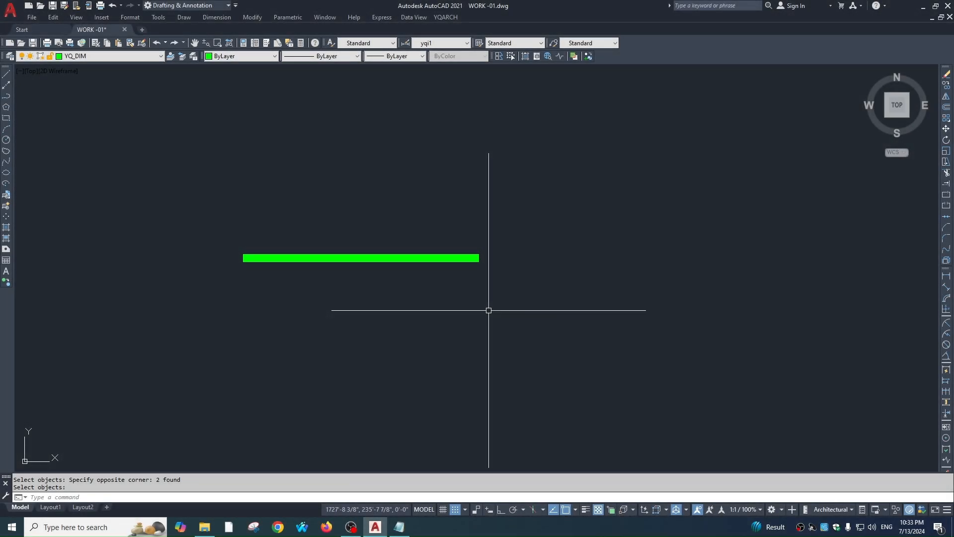
key("Return")
left_click(452, 258)
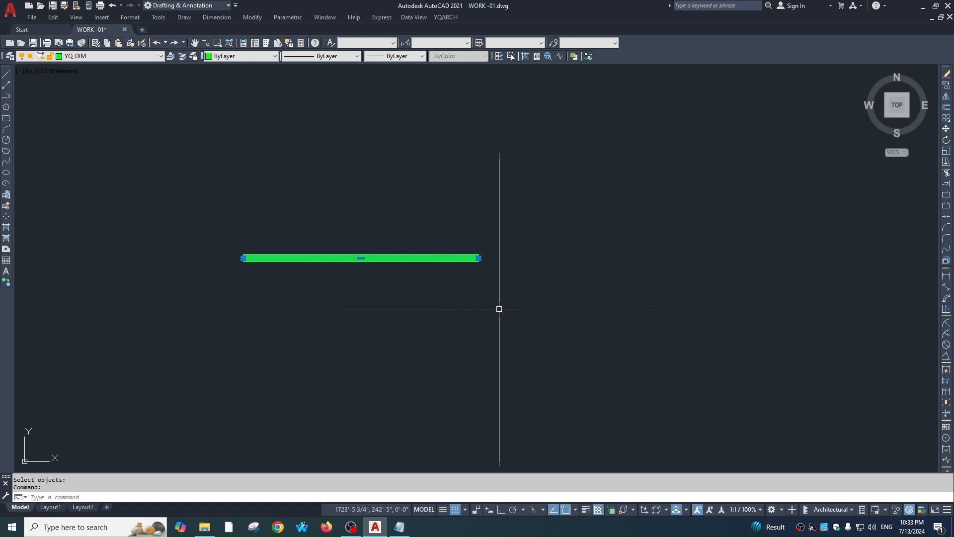
middle_click_drag(496, 315, 511, 344)
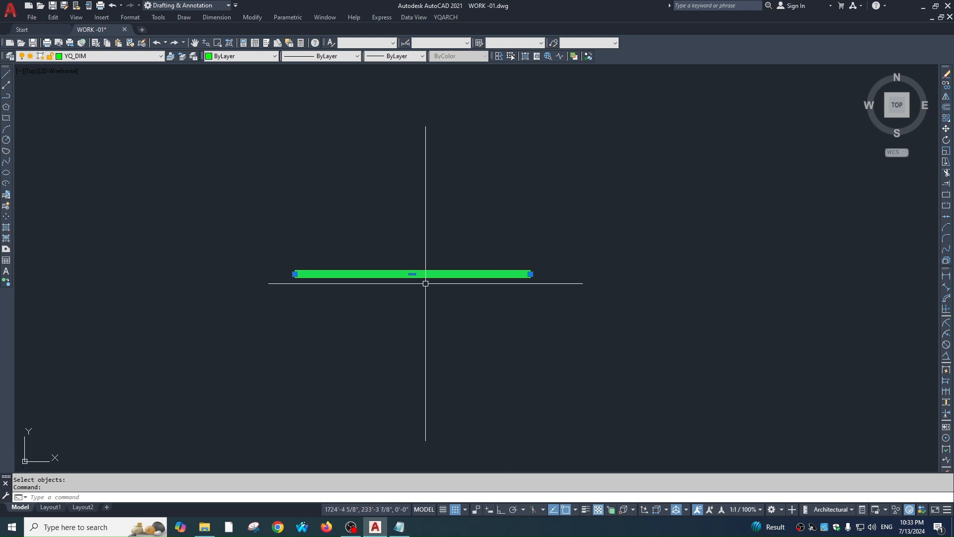
type("xxf")
key("Return")
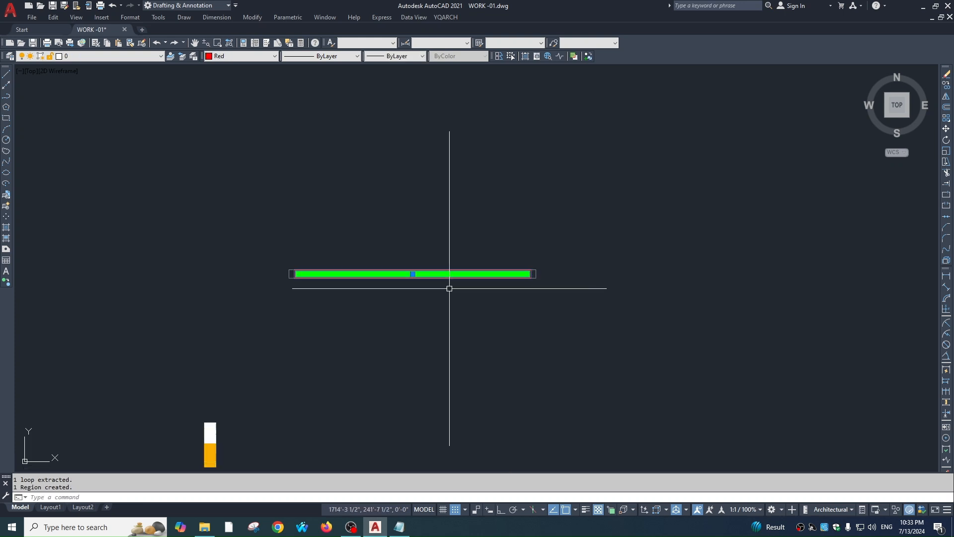
scroll(400, 275, "up", 2)
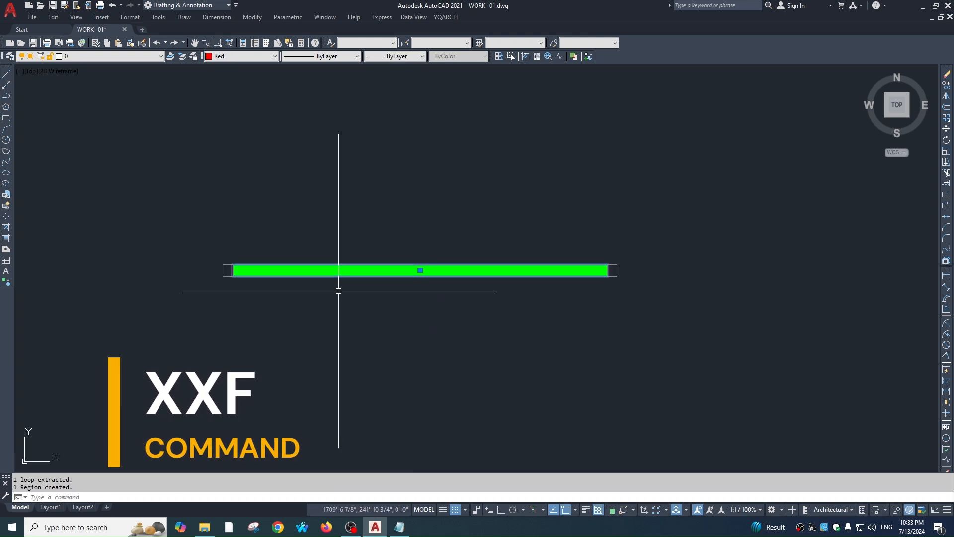
Move the new outline of the thick polyline a short distance straight upward.
type("m")
key("Return")
left_click(415, 374)
left_click(415, 326)
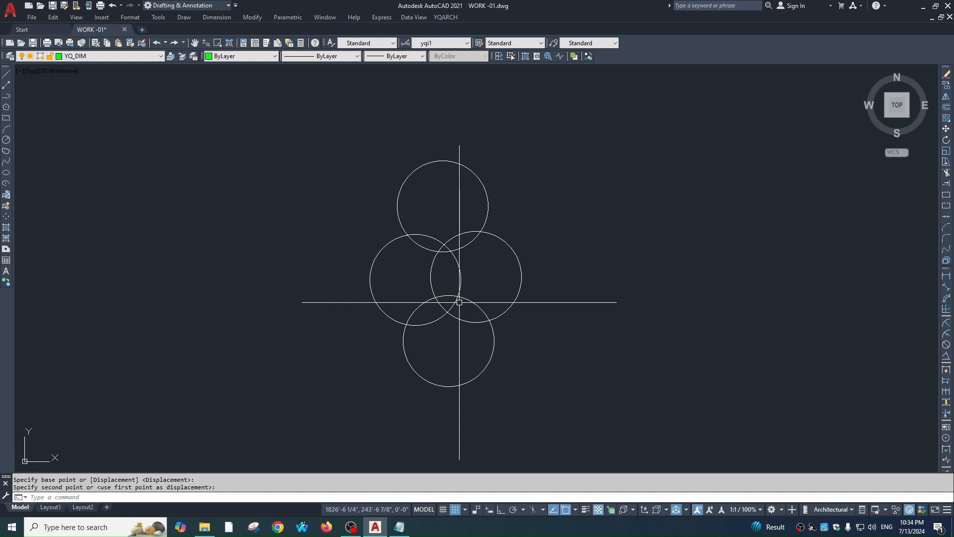
Create the combined outer contour of the four overlapping circles with the LK command.
type("1k")
key("Return")
left_click(550, 193)
left_click(368, 393)
key("Return")
Move the circles' combined outer contour to the left so it stands beside the original circles.
left_click(518, 292)
type("m")
key("Return")
left_click(554, 357)
left_click(397, 374)
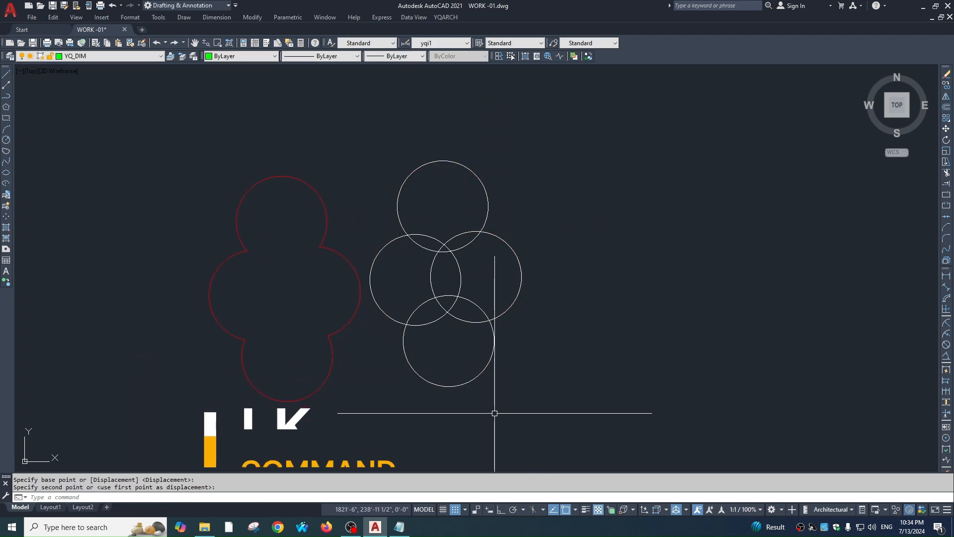
Select the outer frame and dividing lines of the table grid to examine which objects it consists of.
middle_click_drag(577, 322, 60, 313)
middle_click_drag(750, 286, 251, 287)
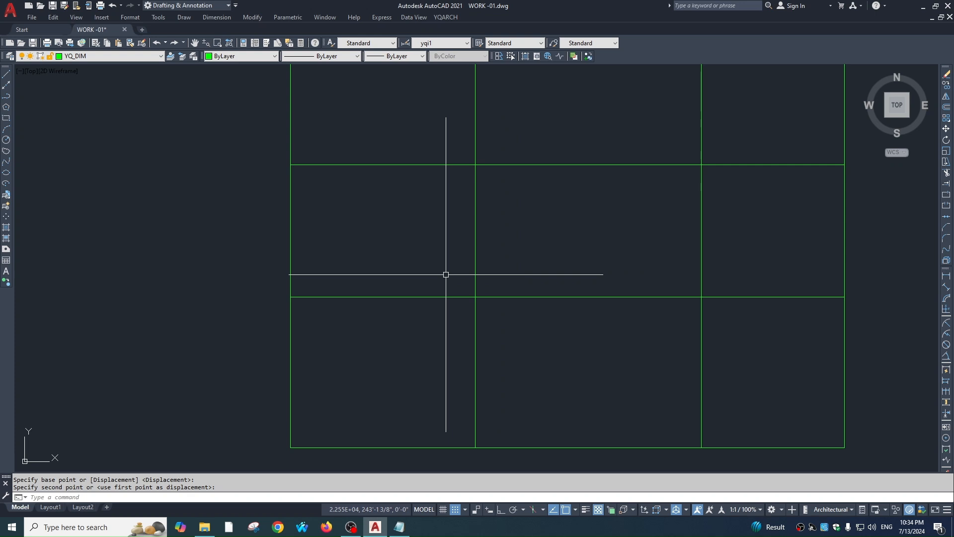
scroll(477, 298, "down", 2)
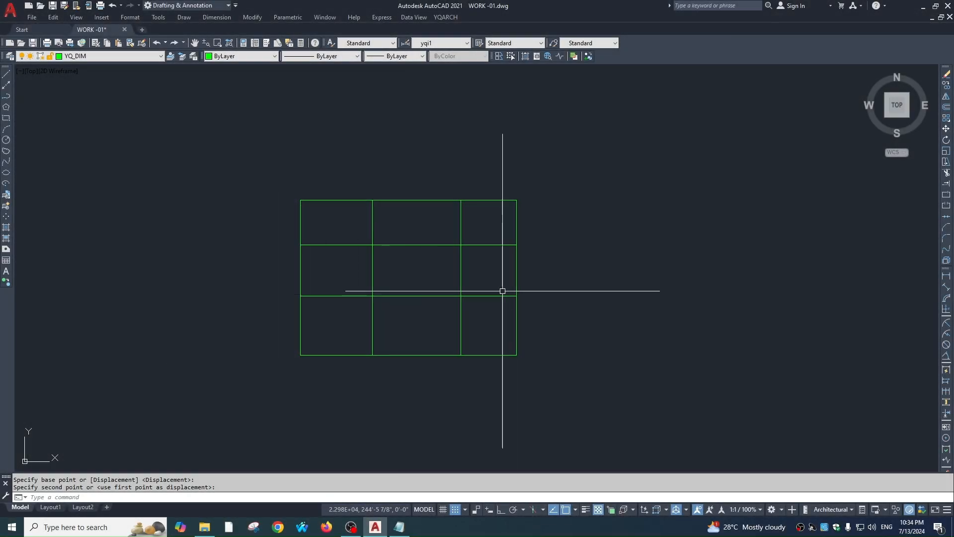
key("Escape")
left_click(394, 285)
left_click(362, 300)
left_click(516, 268)
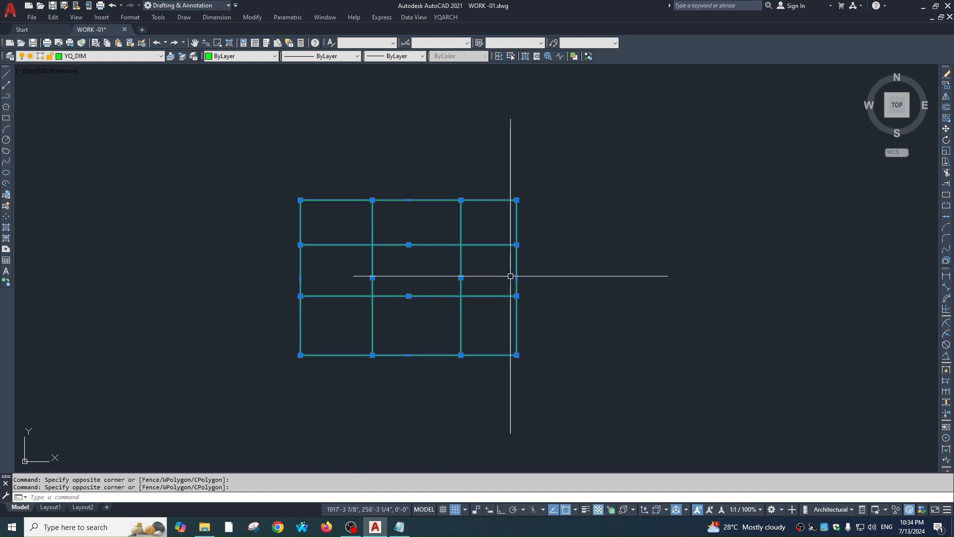
key("Escape")
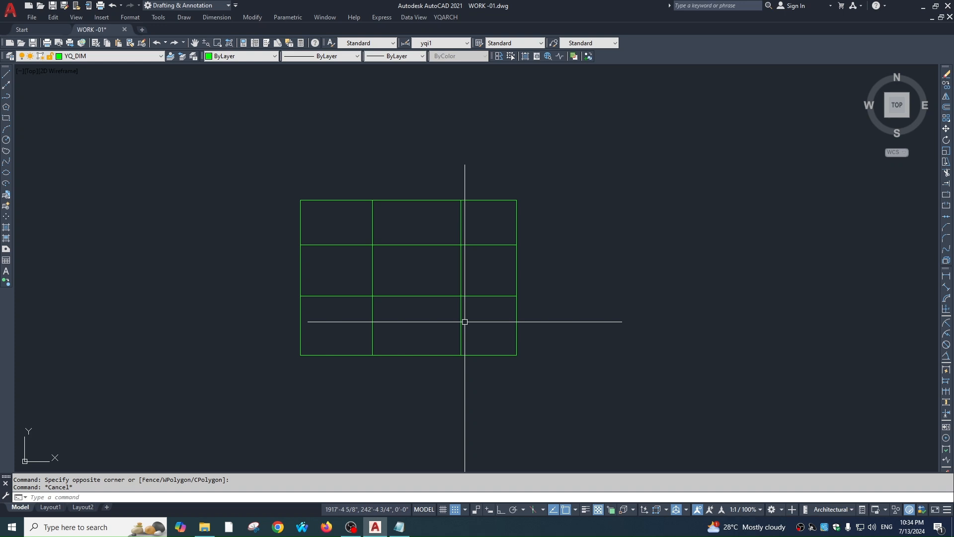
Generate a closed contour for every cell of the table grid with the NLK command.
key("Escape")
type("NLK")
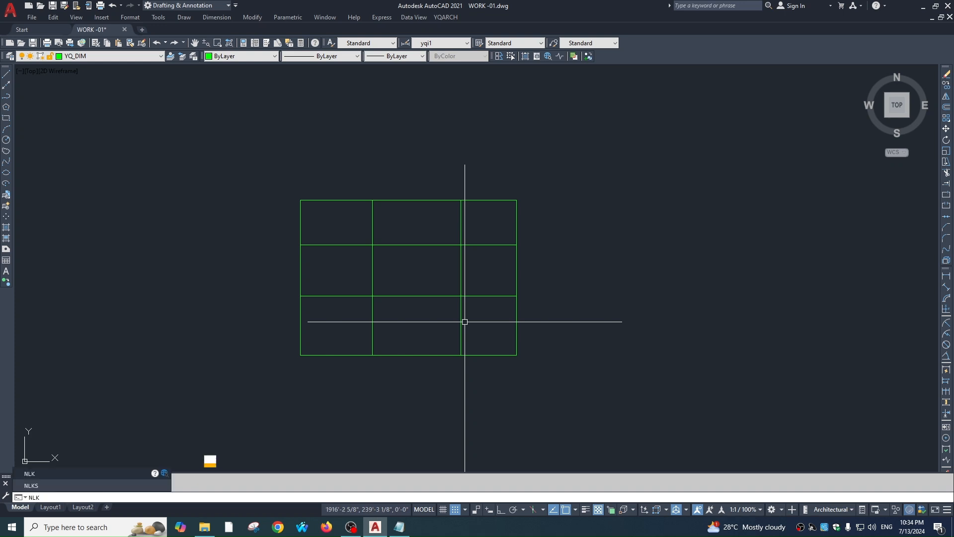
key("Return")
left_click(512, 170)
left_click(293, 357)
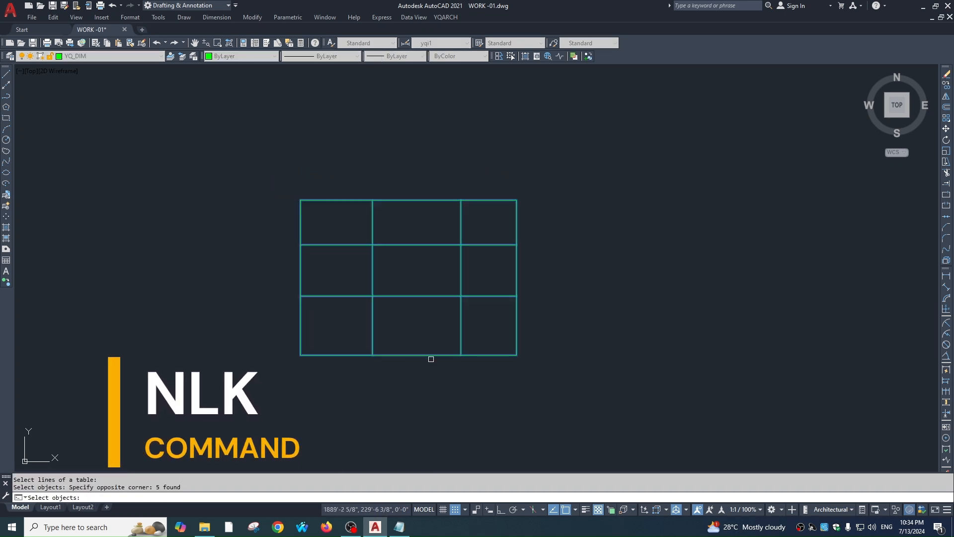
key("Return")
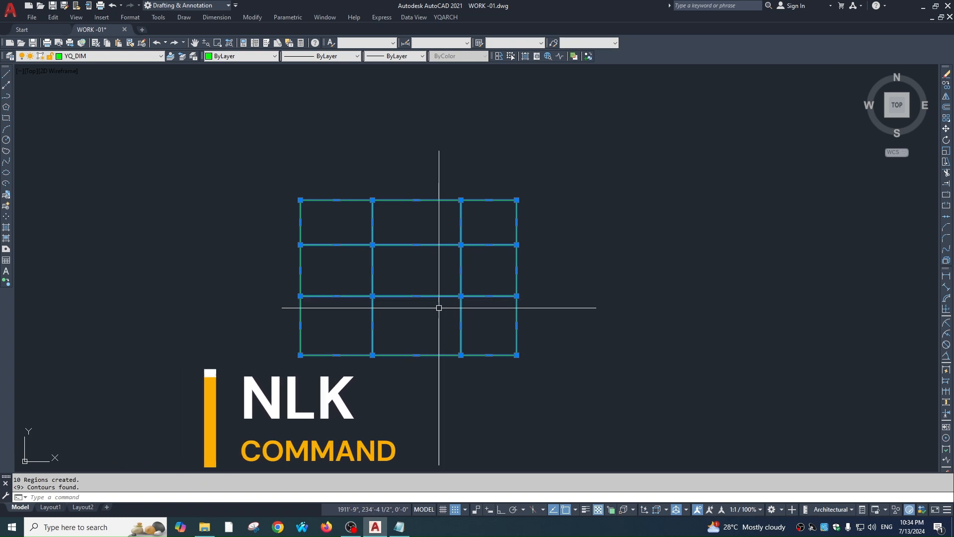
Select several cell contours in the grid's upper and lower rows to examine them as individual outlines.
key("Escape")
left_click(432, 296)
left_click(479, 296)
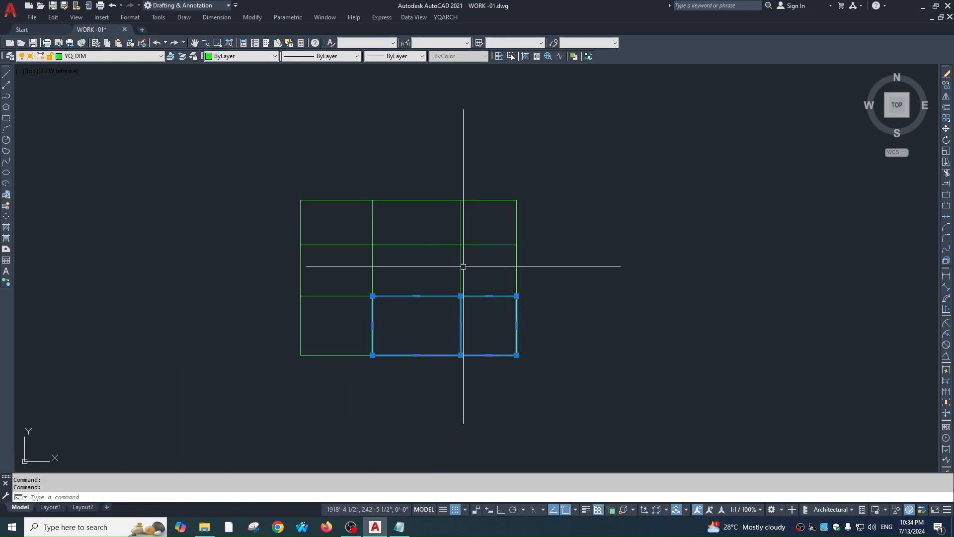
left_click(460, 231)
left_click(473, 244)
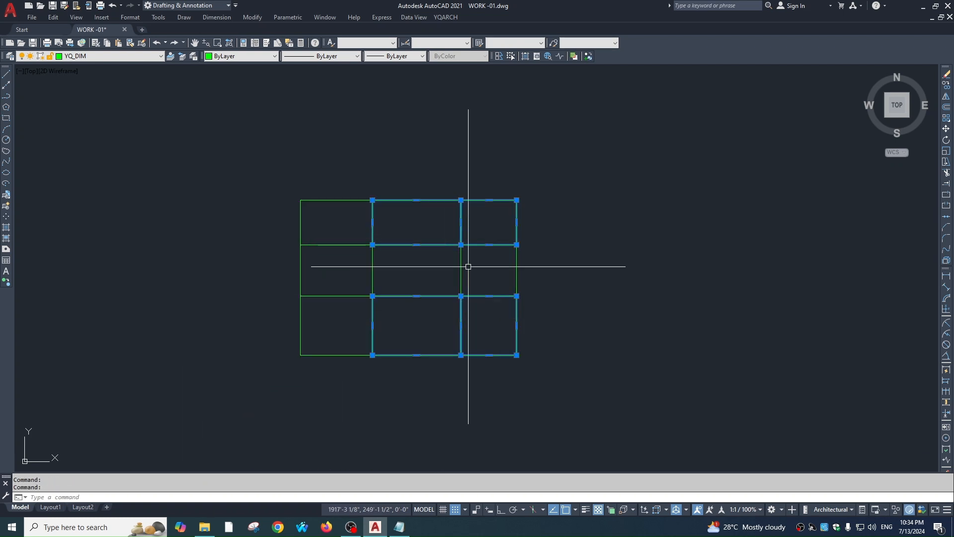
left_click(464, 265)
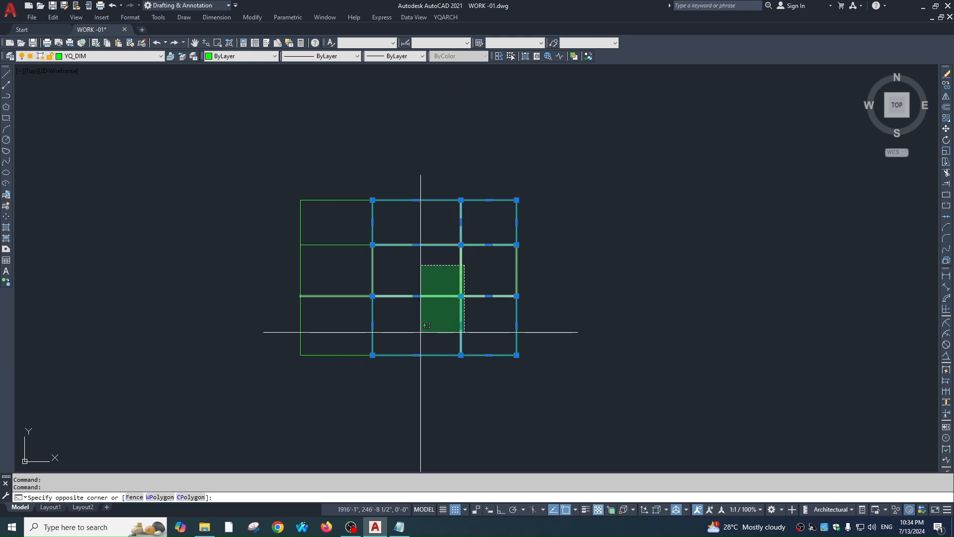
key("Escape")
key("Escape")
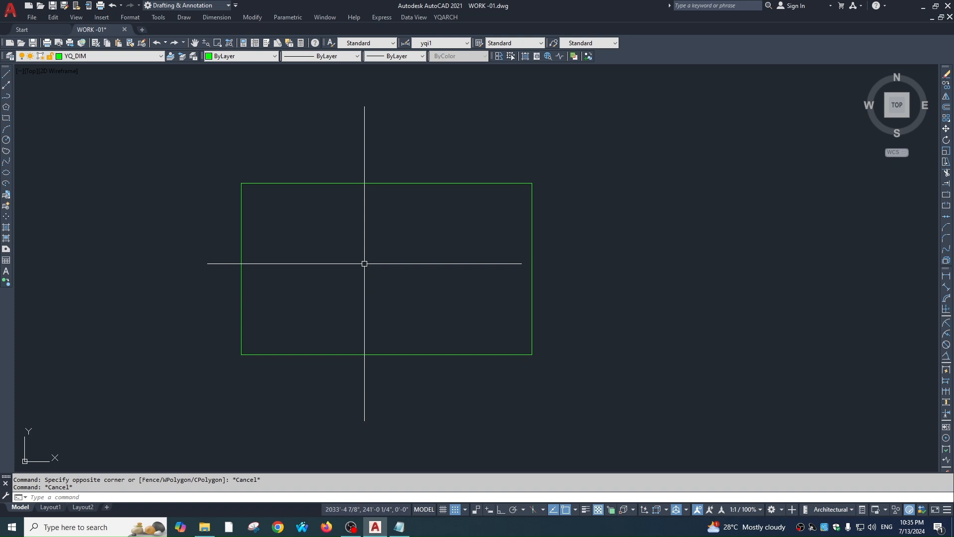
Create inner contours in the rectangle with NLKS using Grid Lines, Offset 1 of 100, Offset 2 of 30 and connected vertexes.
key("Return")
key("Escape")
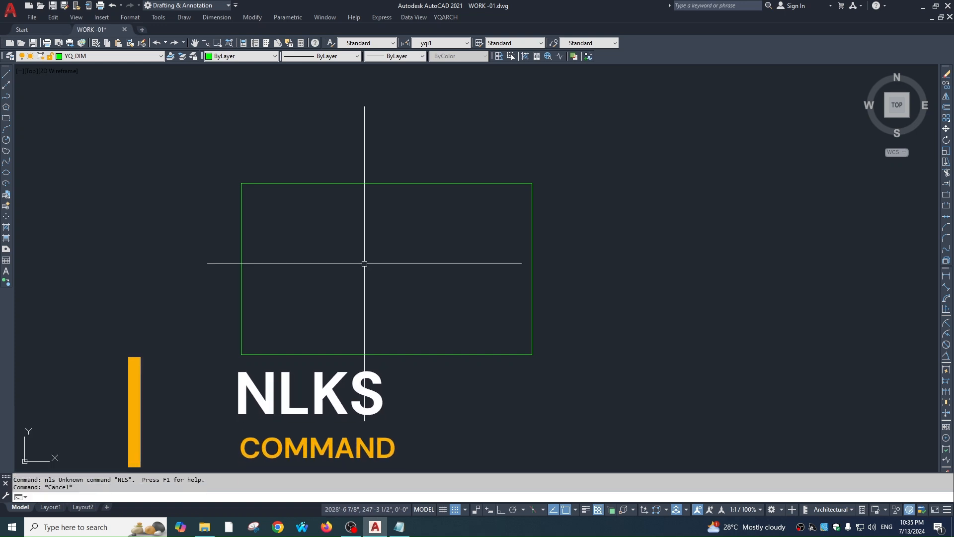
type("nlks")
key("Return")
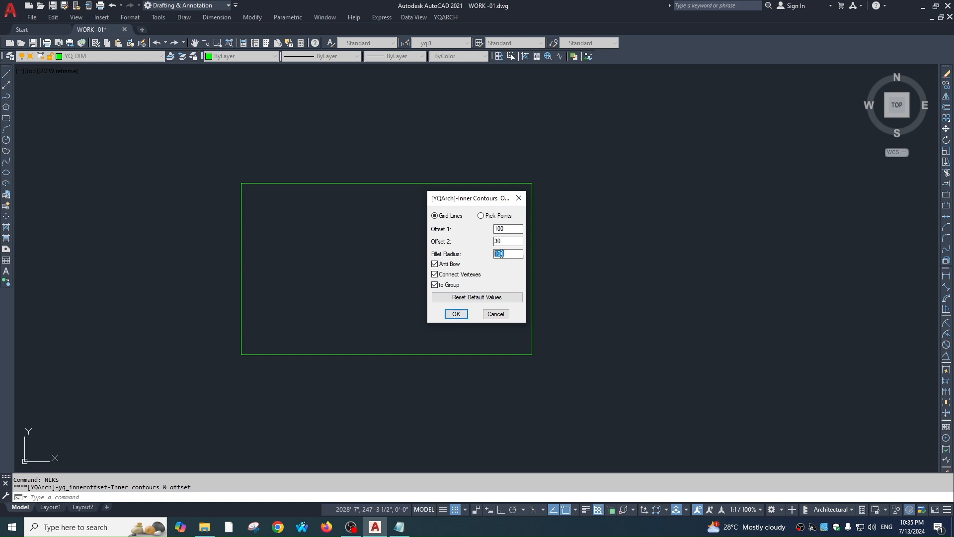
left_click(456, 314)
left_click(461, 183)
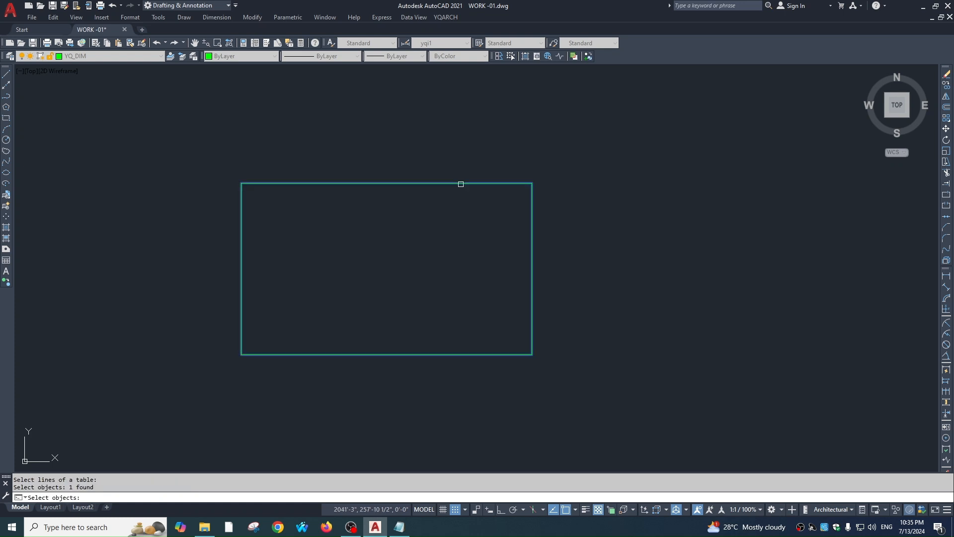
key("Return")
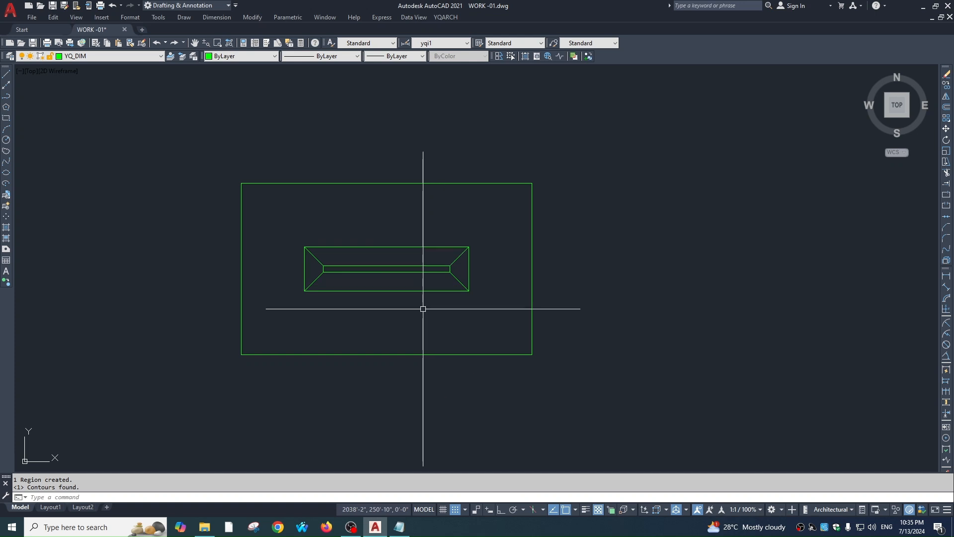
Add another NLKS inner contour to the outer rectangle with Offset 1 of 50, Offset 2 of 10, fillet radius 10 and Anti Bow.
key("Return")
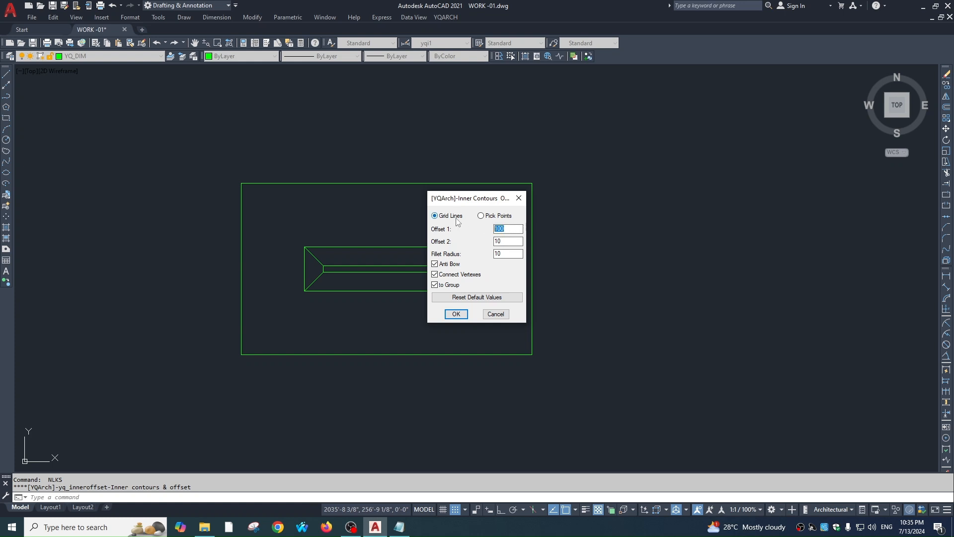
left_click(455, 314)
left_click(386, 182)
key("Return")
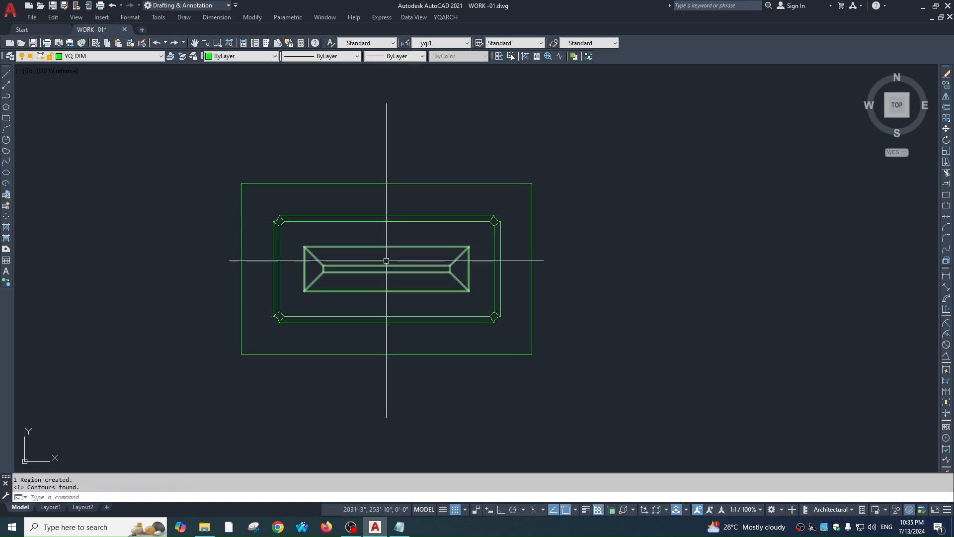
Add an NLKS inner contour to the outer rectangle with Offset 1 of 50, Offset 2 of 10, fillet radius 20 and Anti Bow.
scroll(508, 263, "up", 2)
key("Return")
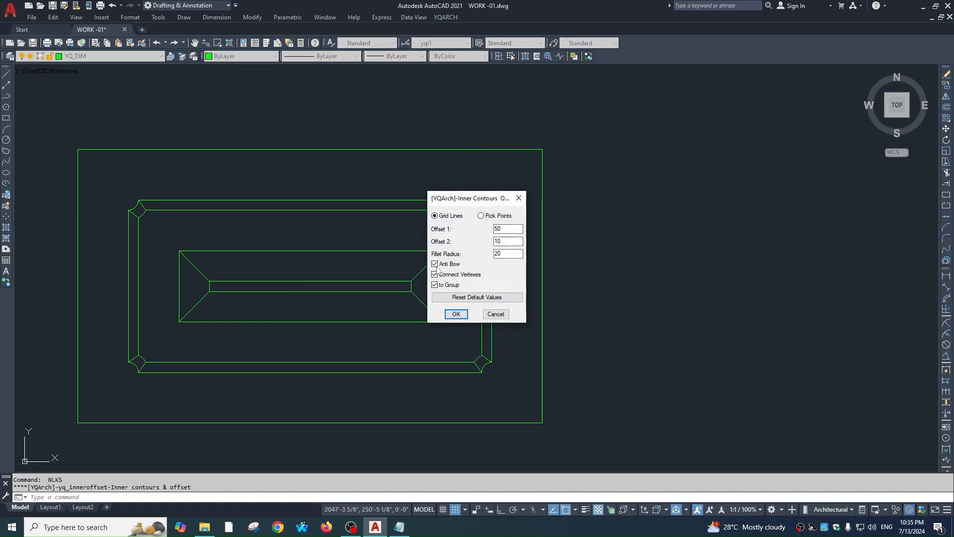
left_click(456, 315)
left_click(408, 149)
left_click(442, 240)
left_click(454, 255)
key("Return")
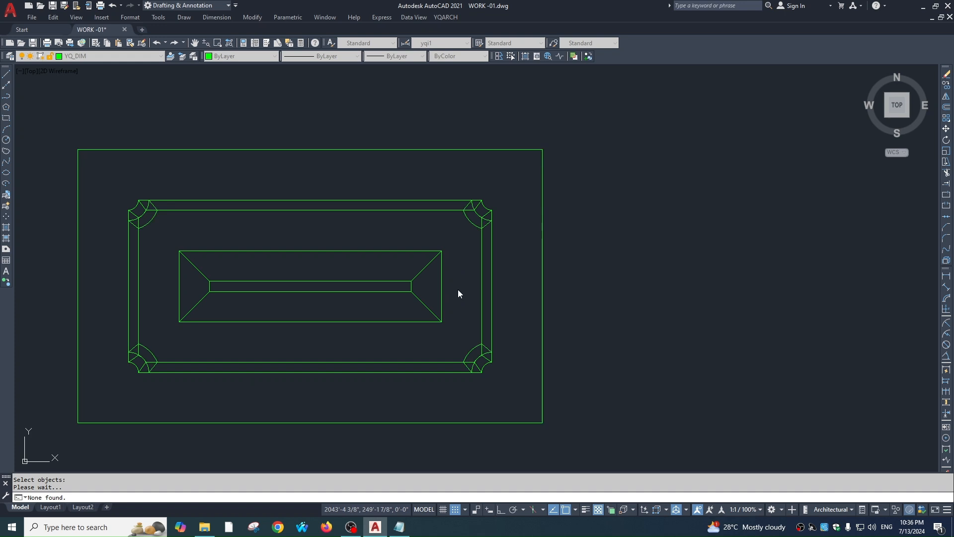
Examine the filleted corner detail of the inner contour at the rectangle's upper-left corner.
key("Return")
left_click(467, 313)
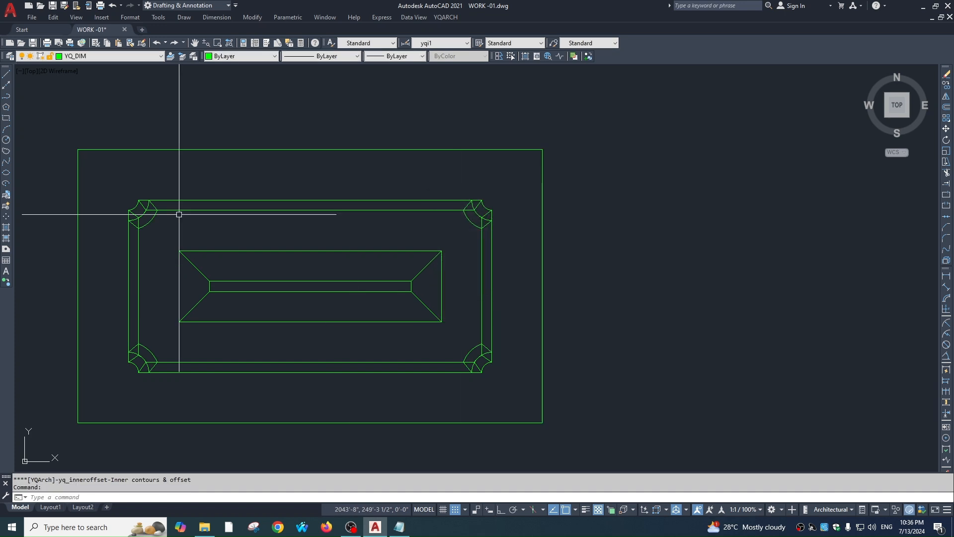
left_click(148, 211)
scroll(128, 215, "up", 3)
scroll(264, 230, "down", 5)
key("Escape")
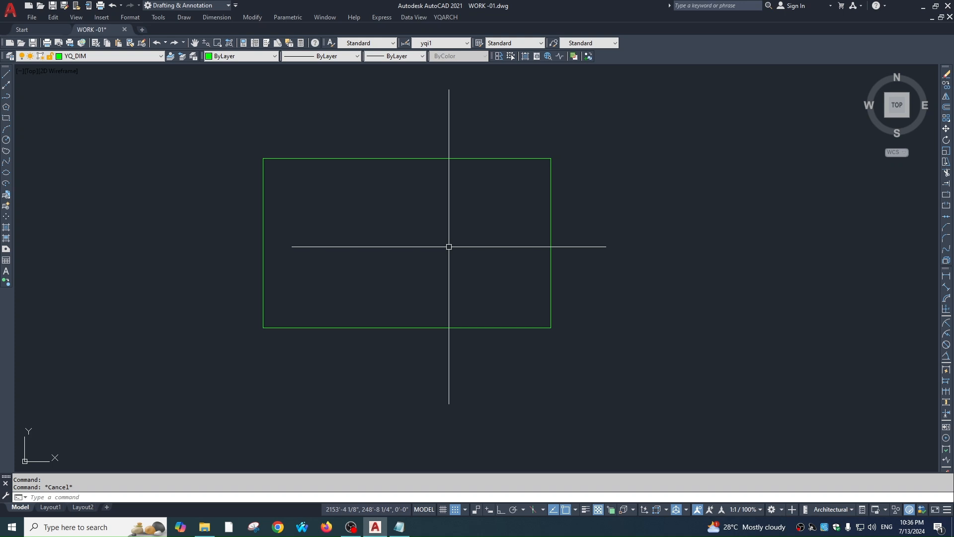
Divide the plain rectangle with DF into 10 equal parts, using Single Line mode and inserted lines of length 39.37.
type("df")
key("Return")
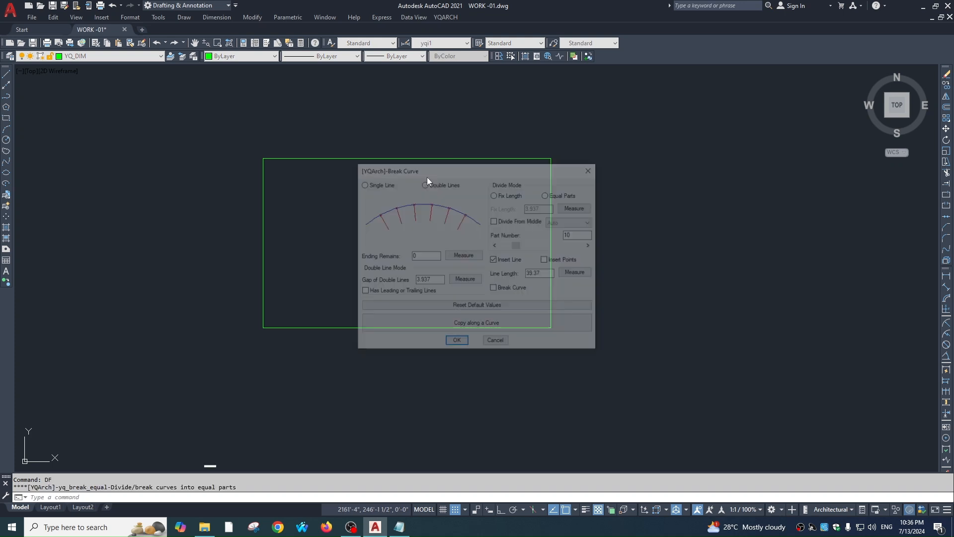
left_click(456, 342)
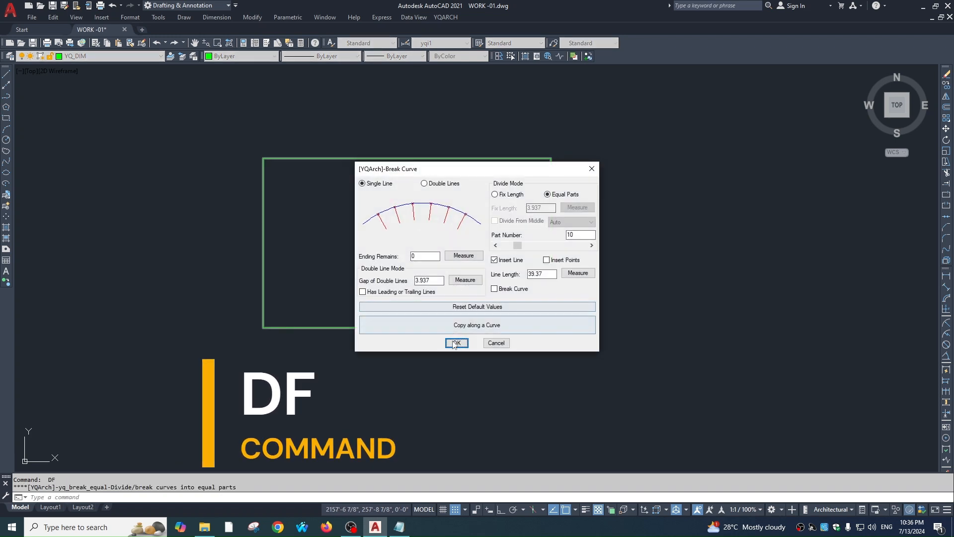
left_click(455, 342)
key("space")
key("space")
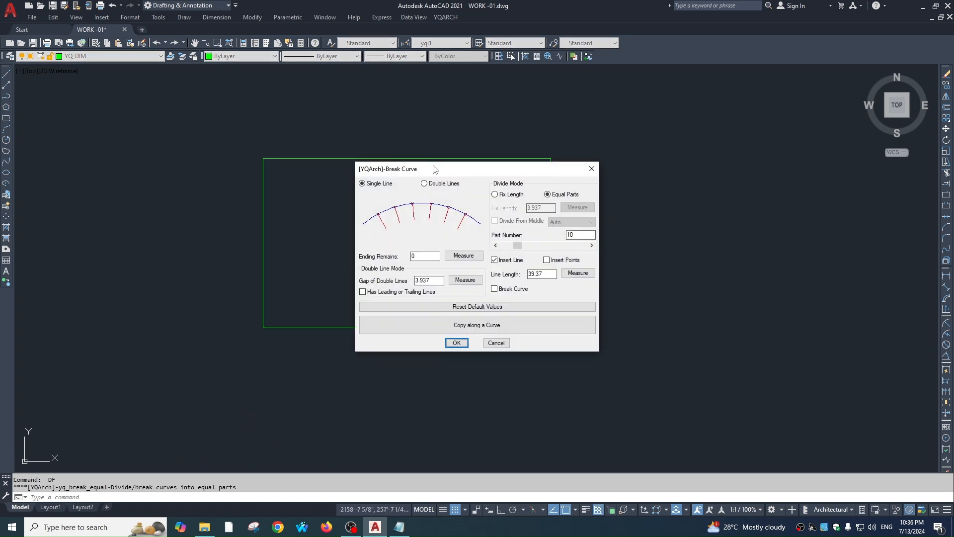
left_click(456, 343)
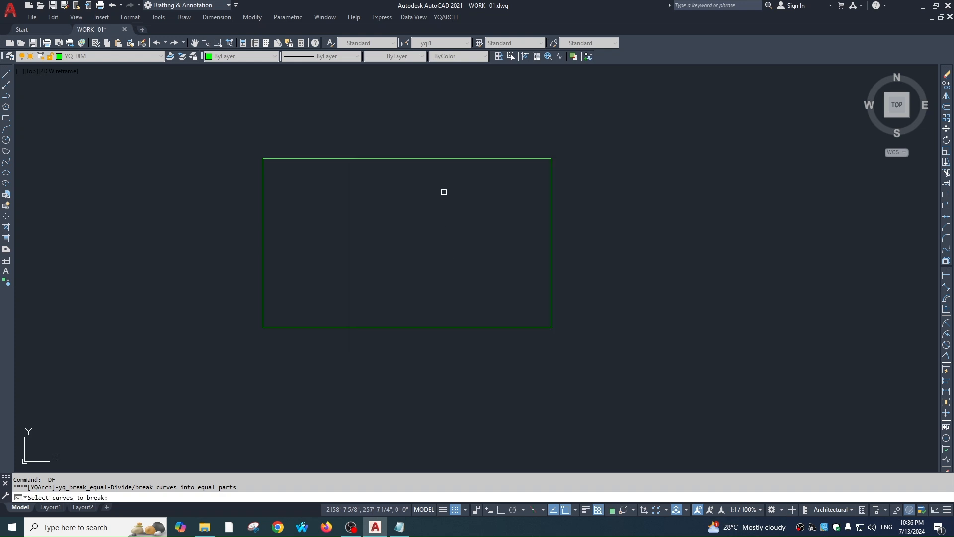
left_click(442, 158)
key("space")
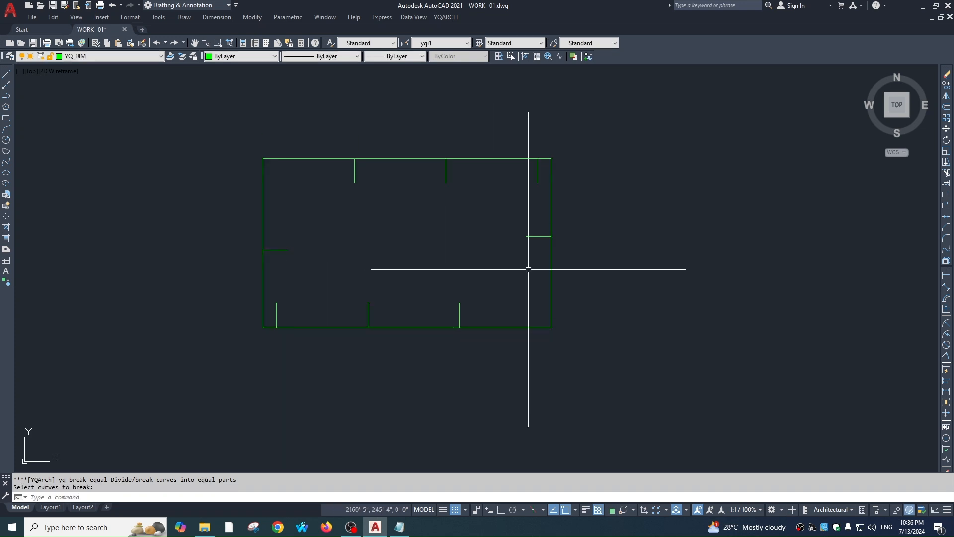
Extend the short division lines inside the rectangle until they meet the opposite edges or crossing lines.
type("ex")
key("space")
key("space")
left_click(528, 240)
left_click(515, 224)
left_click(291, 248)
left_click(496, 284)
left_click(292, 306)
left_click(305, 195)
left_click(538, 173)
key("Escape")
Add linear dimensions across the widths of the two rightmost large cells in the rectangle's lower row.
type("dli")
key("space")
left_click(460, 279)
left_click(551, 279)
left_click(494, 297)
scroll(502, 278, "up", 5)
scroll(508, 265, "down", 6)
left_click(466, 269)
left_click(377, 271)
left_click(395, 285)
scroll(417, 280, "up", 6)
scroll(425, 299, "down", 6)
Add vertical linear dimensions to one division line in the lower row and one in the upper row.
key("space")
key("space")
left_click(490, 291)
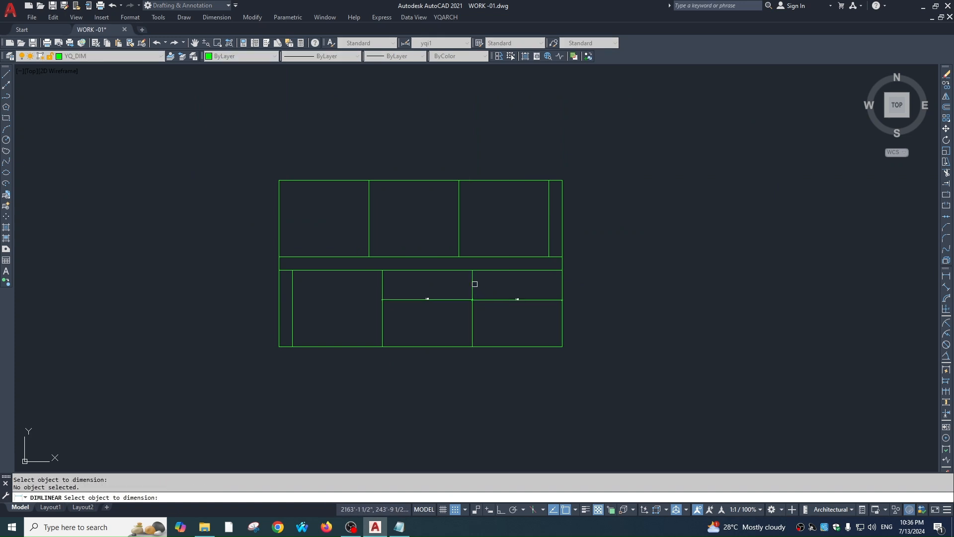
left_click(472, 303)
left_click(485, 309)
scroll(487, 309, "up", 5)
scroll(462, 342, "down", 5)
scroll(447, 257, "up", 3)
key("space")
key("space")
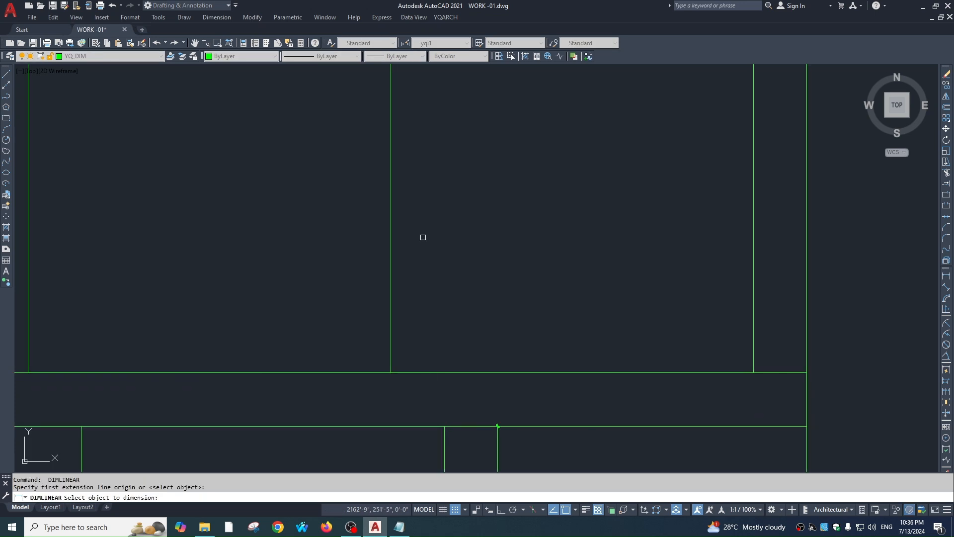
left_click(390, 228)
scroll(437, 238, "up", 6)
left_click(450, 264)
key("Escape")
key("Escape")
scroll(454, 269, "down", 5)
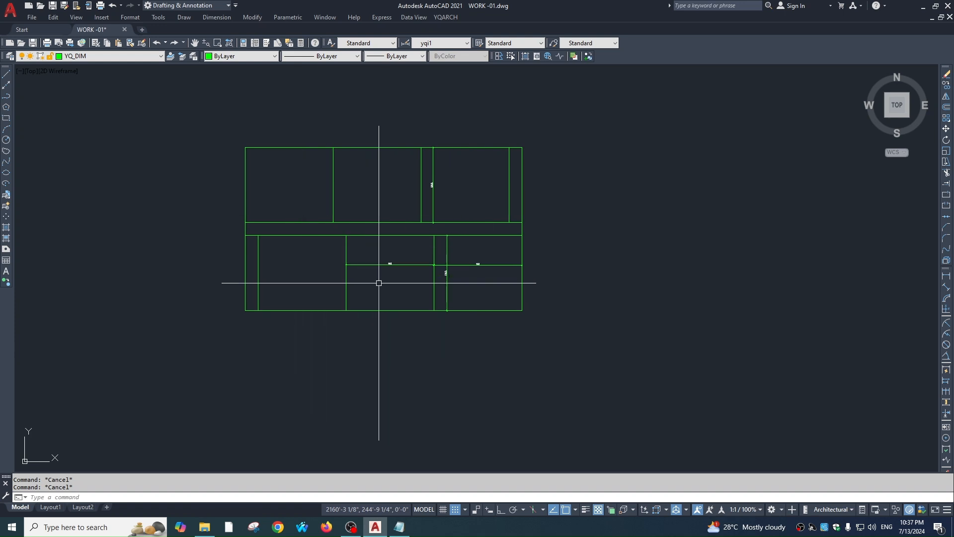
Convert the tall ellipse into arcs with the E2A command.
middle_click_drag(560, 237, 68, 282)
middle_click_drag(766, 294, 319, 292)
middle_click_drag(522, 287, 500, 314)
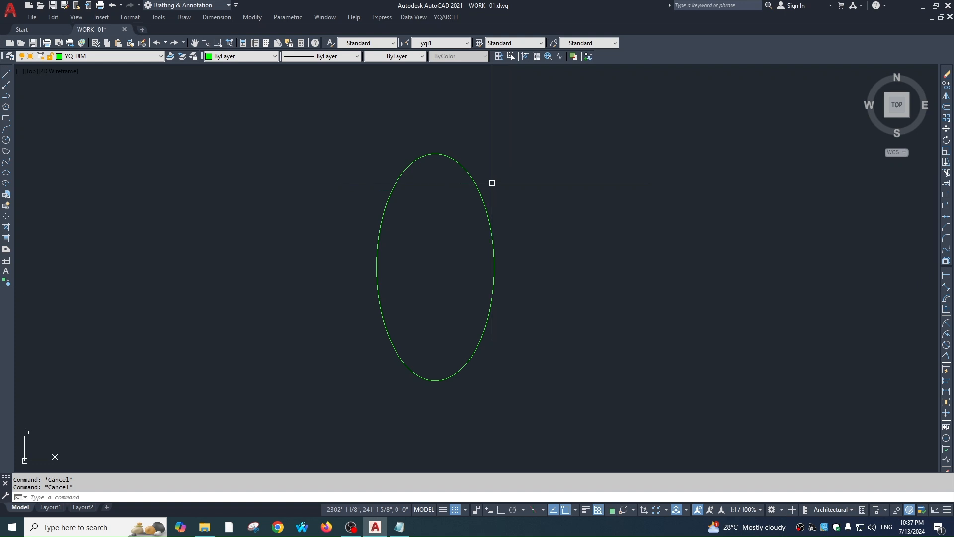
type("a")
key("Return")
left_click(475, 185)
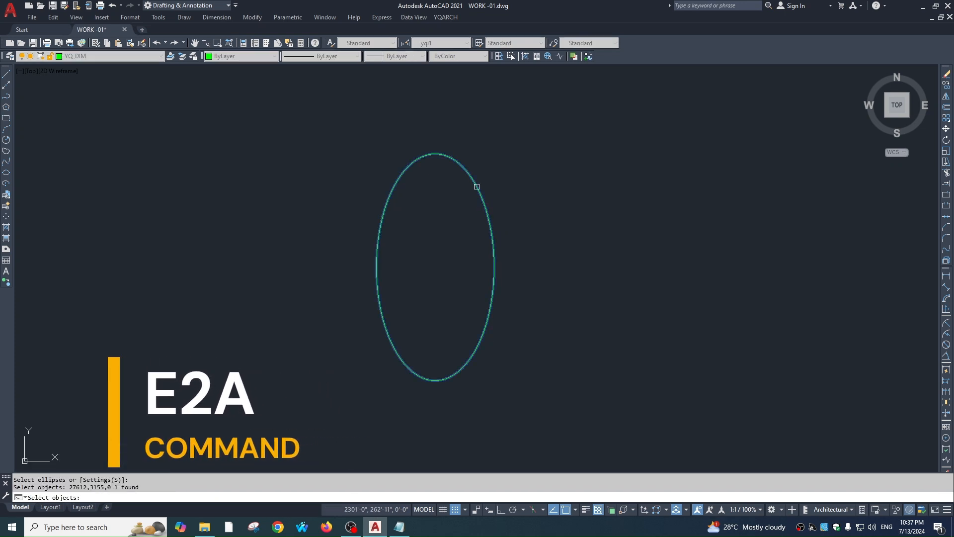
key("Return")
Examine the arcs and arc-length dimensions generated along the ellipse, comparing them with the original curve.
scroll(490, 213, "up", 3)
scroll(288, 224, "up", 5)
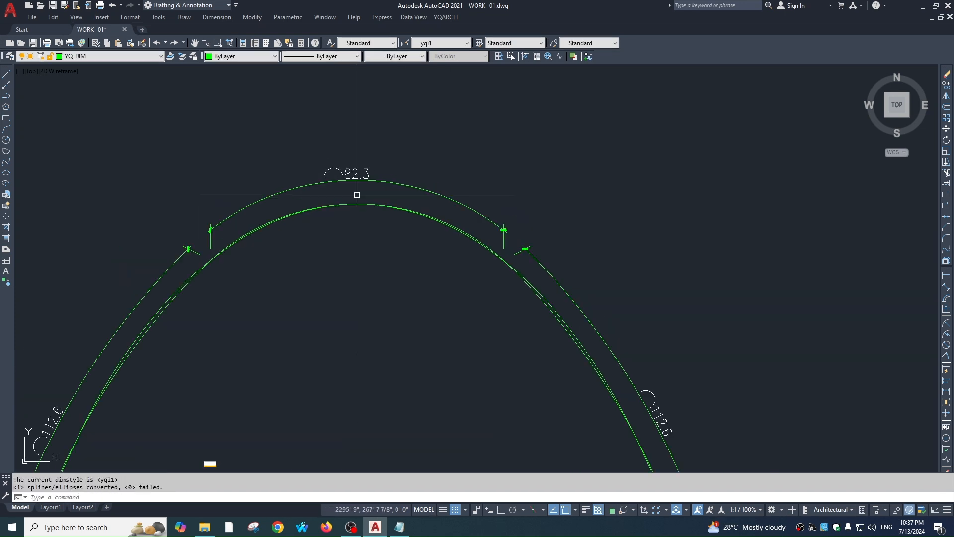
scroll(347, 204, "down", 5)
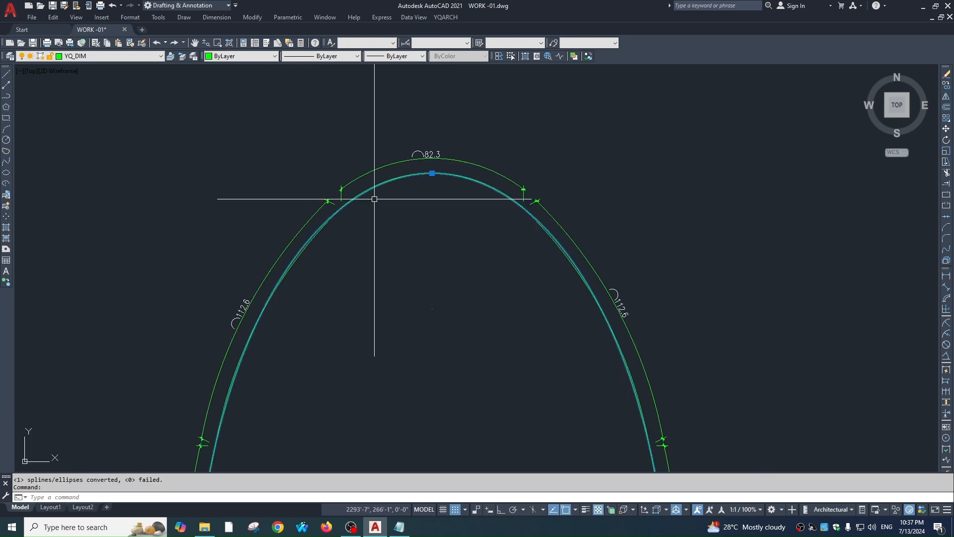
scroll(308, 241, "up", 5)
left_click(301, 240)
left_click(300, 238)
left_click(298, 243)
left_click(292, 247)
scroll(362, 246, "down", 3)
middle_click_drag(367, 238, 353, 188)
scroll(353, 188, "down", 3)
key("Escape")
scroll(503, 239, "up", 3)
scroll(452, 113, "down", 3)
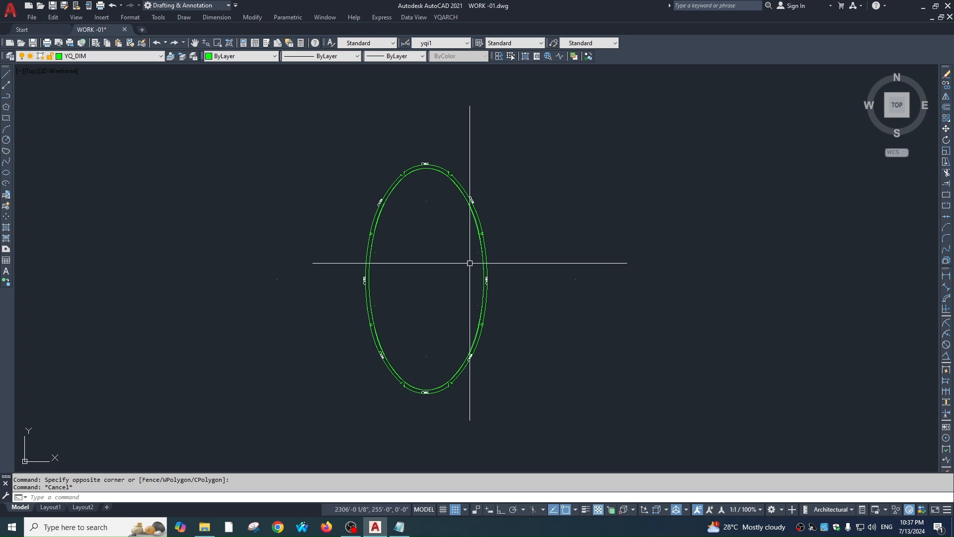
Join the connected wall lines around the covered terrace plan with XXJ, starting from the terrace's outer right wall, and select the resulting outline.
scroll(528, 291, "down", 4)
scroll(601, 244, "up", 6)
middle_click_drag(599, 254, 478, 261)
scroll(503, 231, "up", 1)
scroll(493, 257, "down", 1)
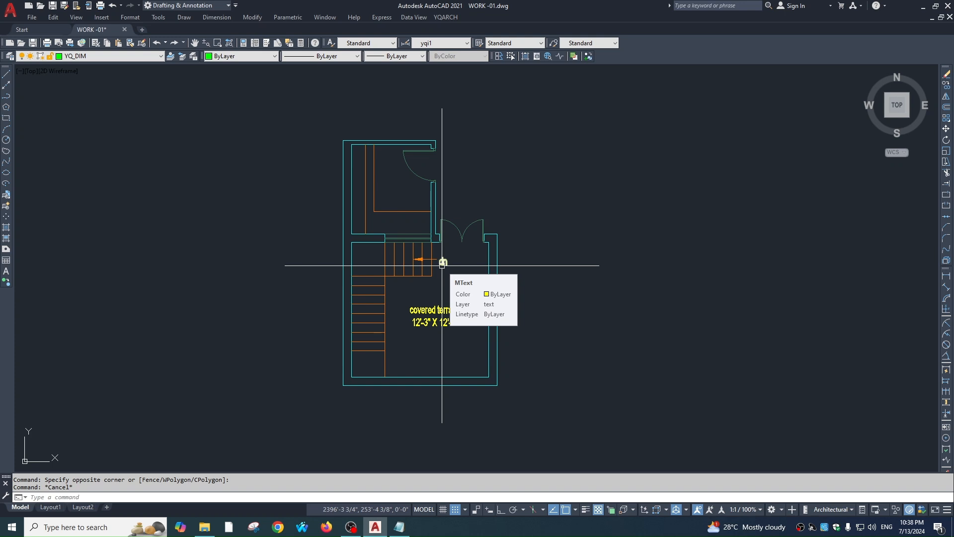
left_click(498, 266)
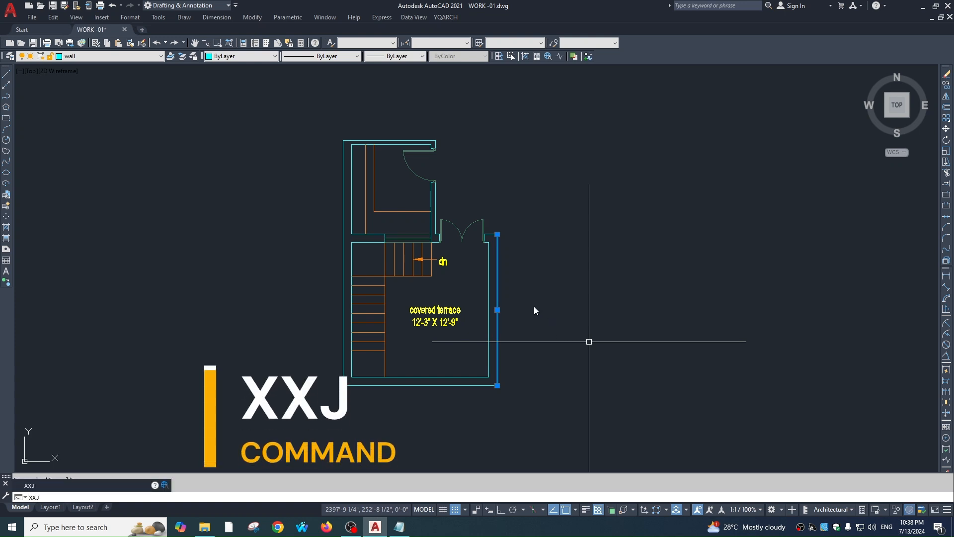
key("Return")
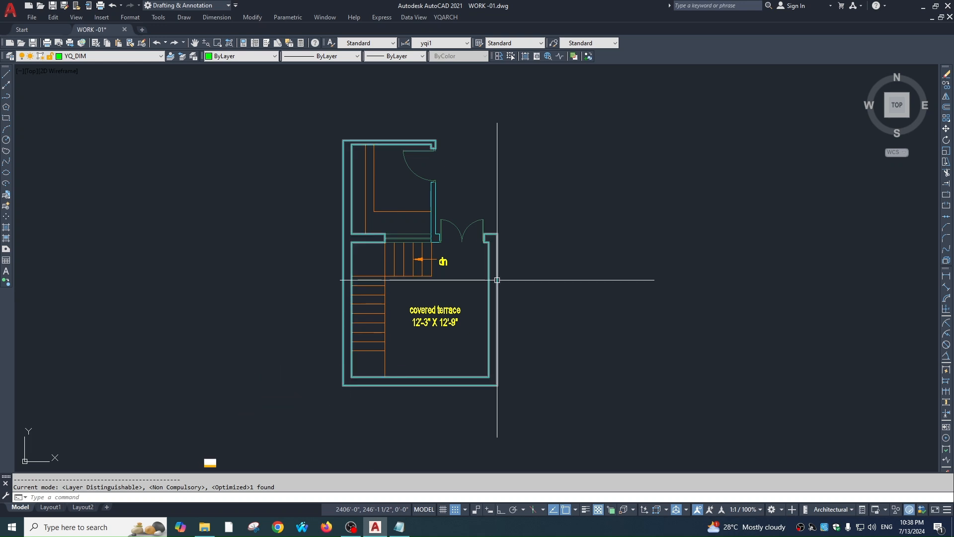
left_click(497, 280)
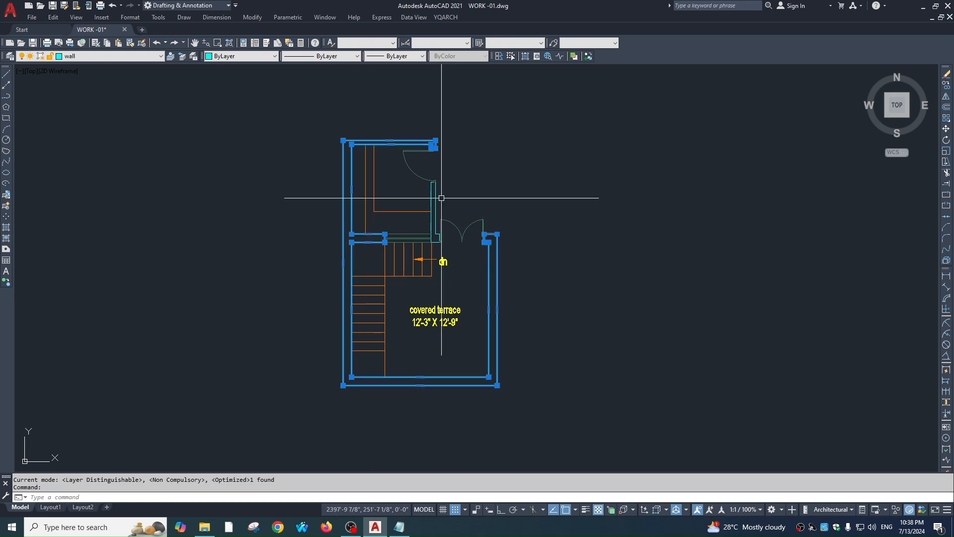
Join the lines of the short wall between the two doors with XXJ, and select both wall outlines.
scroll(442, 208, "up", 2)
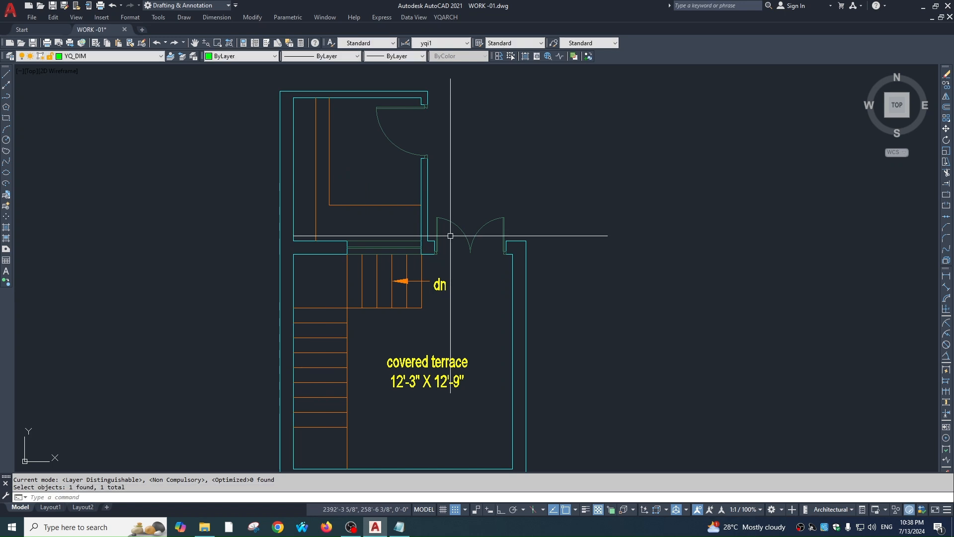
left_click(427, 207)
scroll(441, 190, "up", 2)
scroll(440, 190, "down", 4)
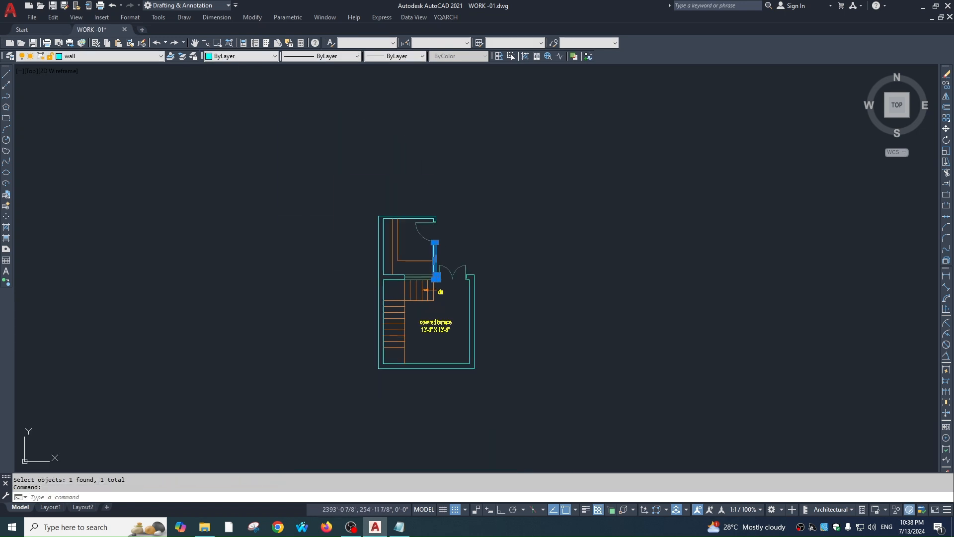
scroll(479, 287, "up", 3)
mouse_move(479, 287)
middle_mouse_down()
mouse_move(433, 308)
mouse_move(431, 346)
middle_mouse_up()
middle_click_drag(486, 313, 460, 264)
scroll(459, 260, "down", 1)
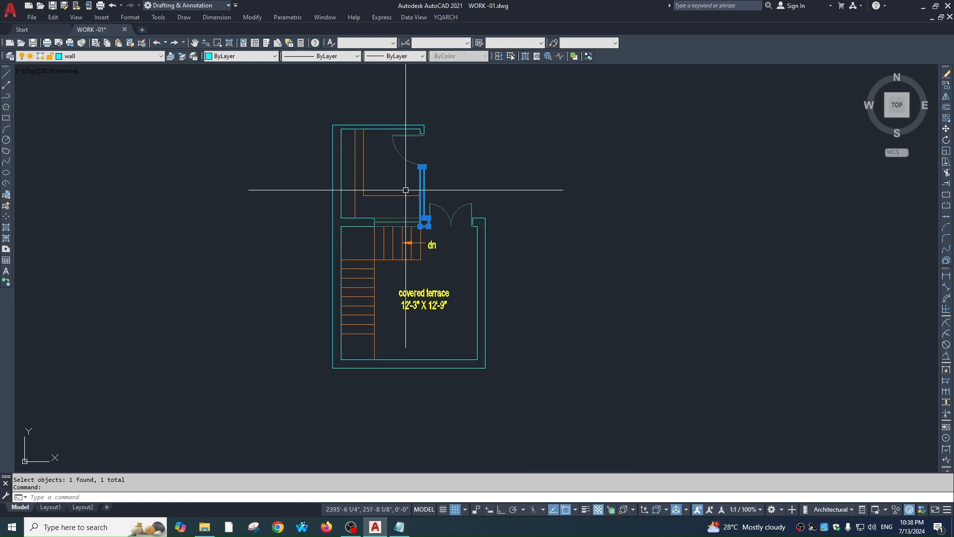
left_click(341, 145)
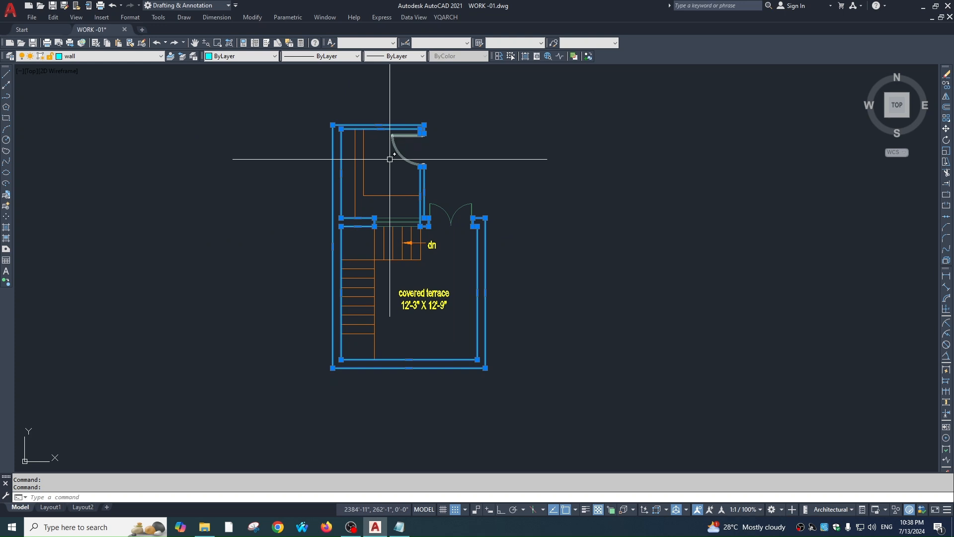